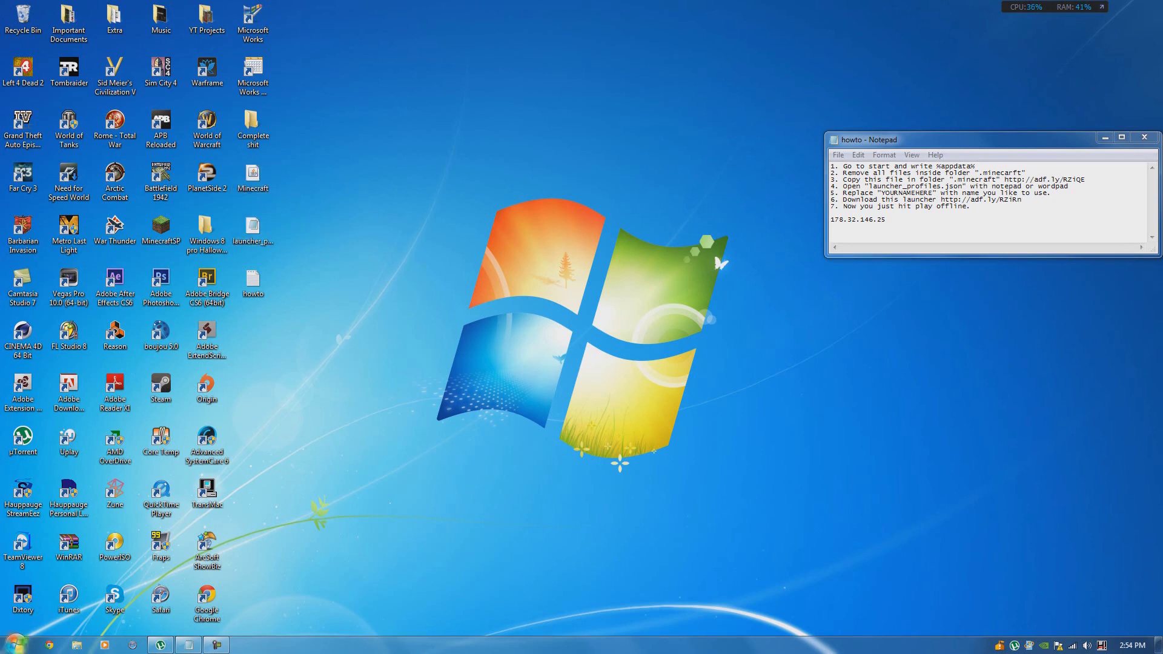
- Reach the AppData Roaming folder via a %appdata% search and move its window up-left
{"action": "key", "text": "super"}
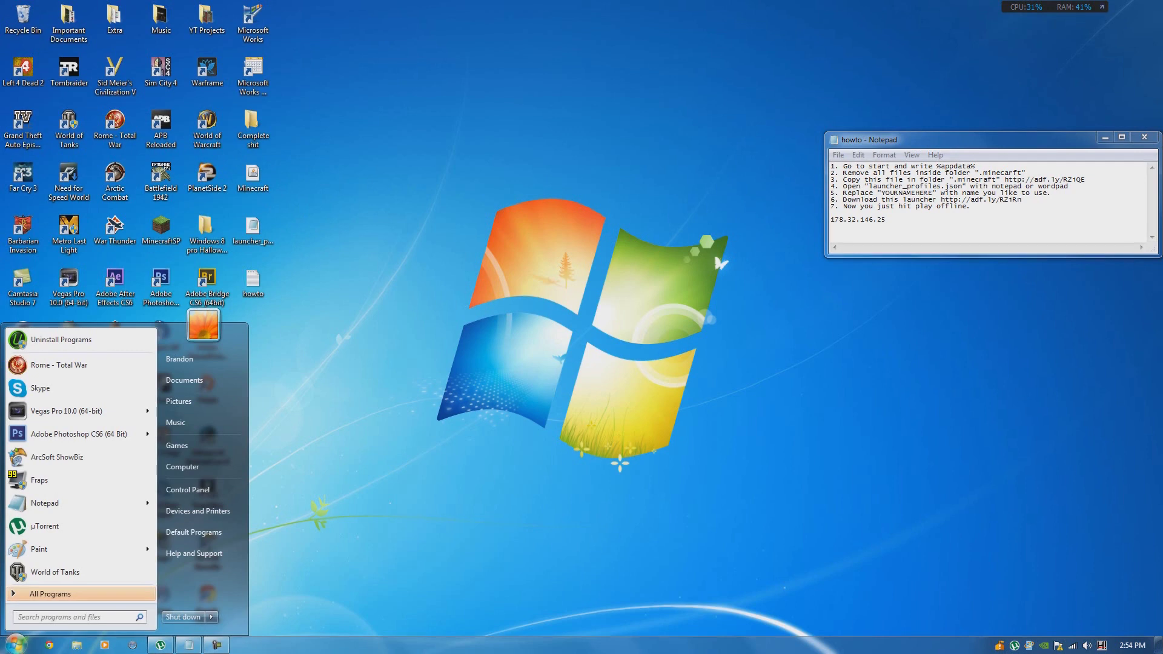
{"action": "type", "text": "%app"}
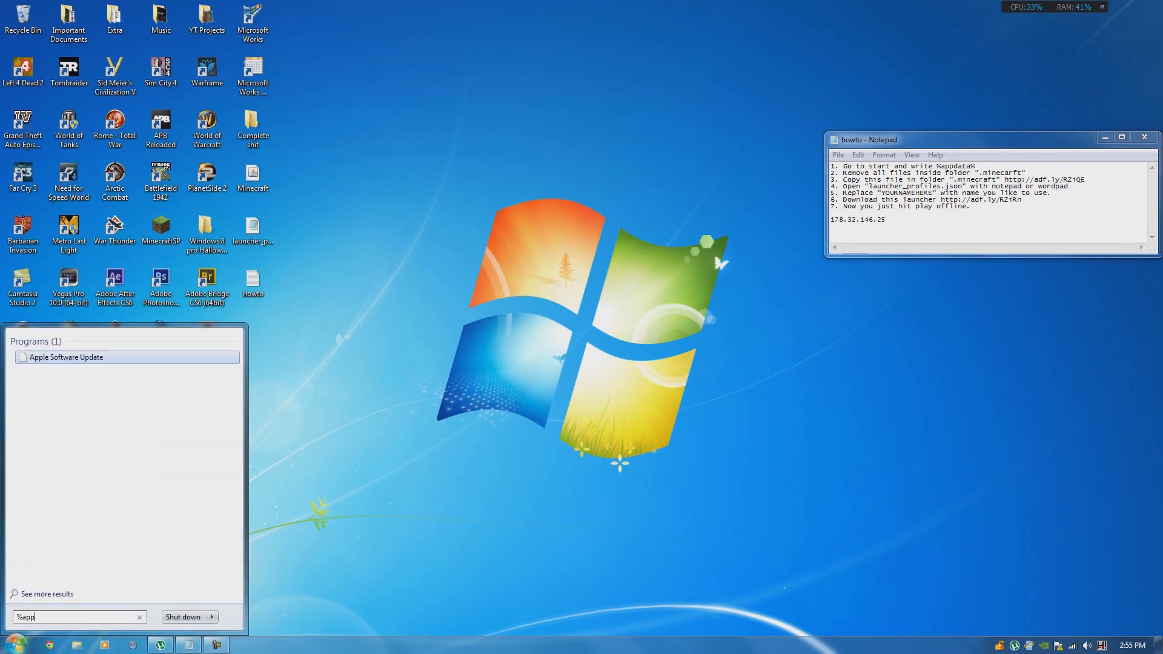
{"action": "type", "text": "data%"}
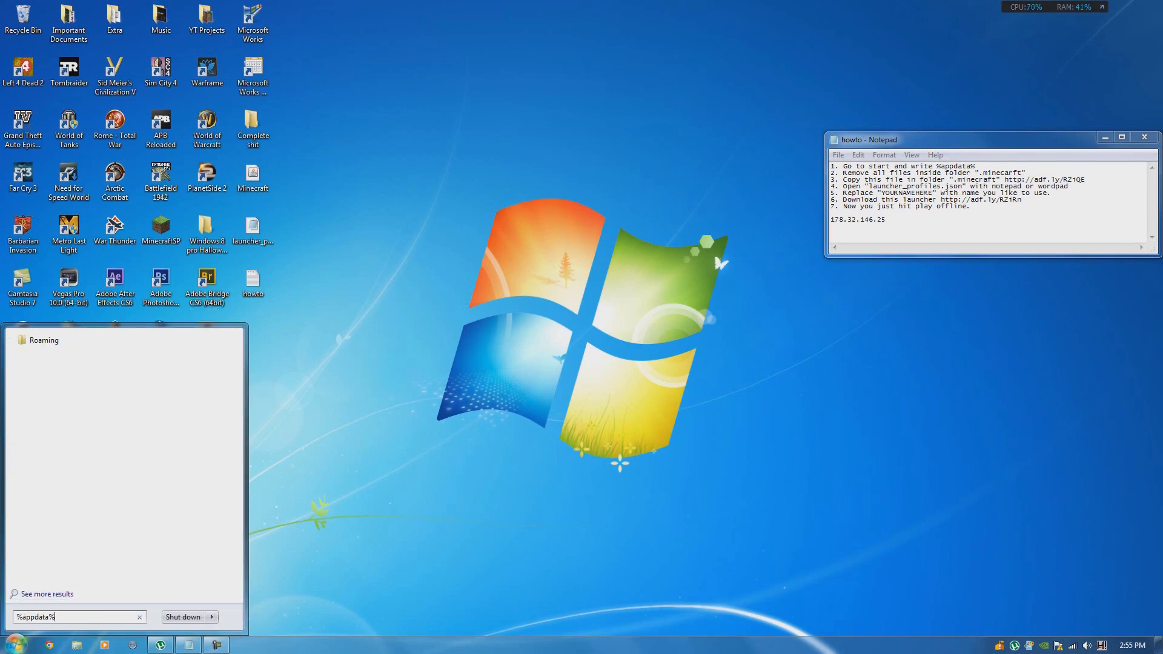
{"action": "key", "text": "Return"}
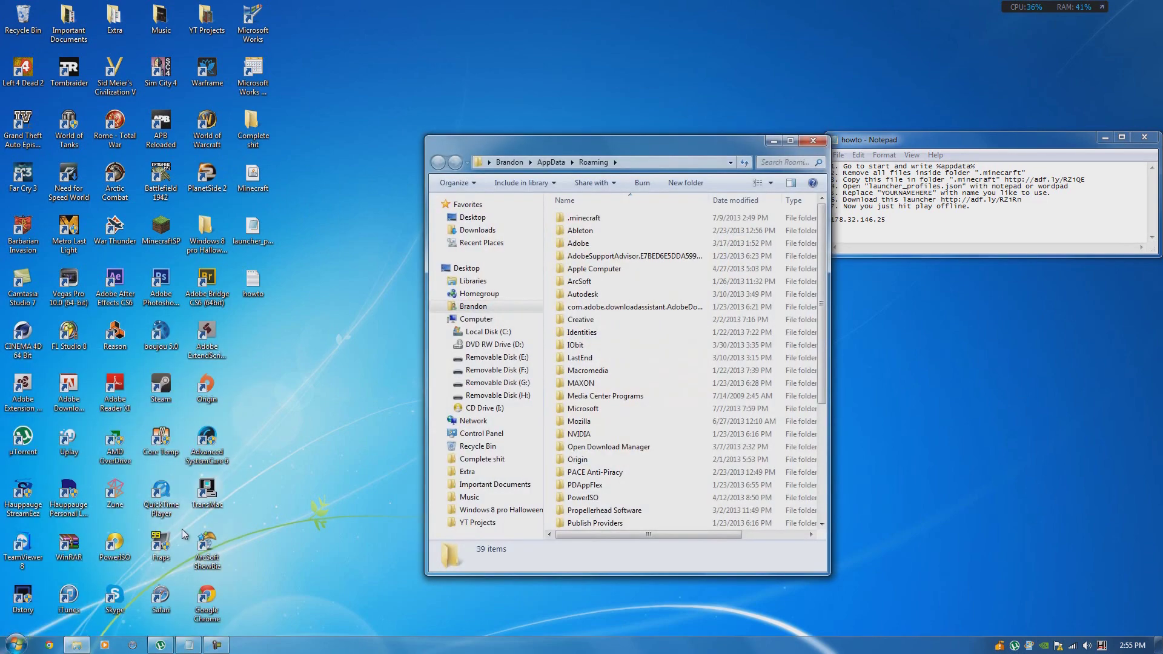
{"action": "left_click_drag", "start_coordinate": [635, 145], "coordinate": [532, 116]}
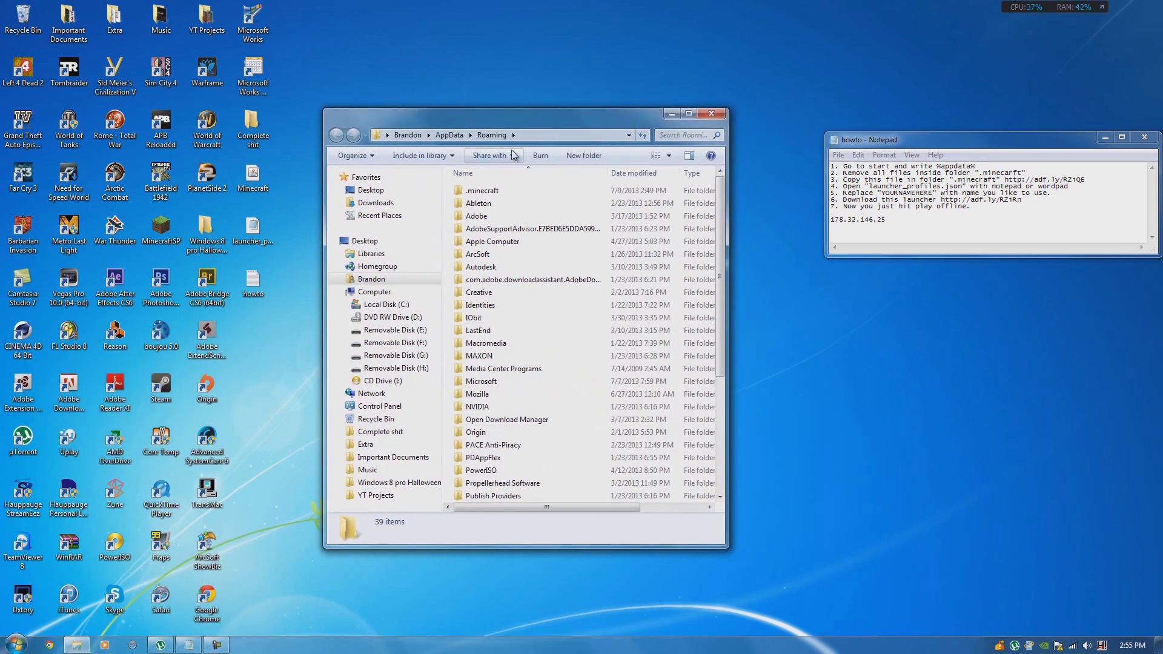
- Open .minecraft and delete all of its contents
{"action": "double_click", "coordinate": [483, 193]}
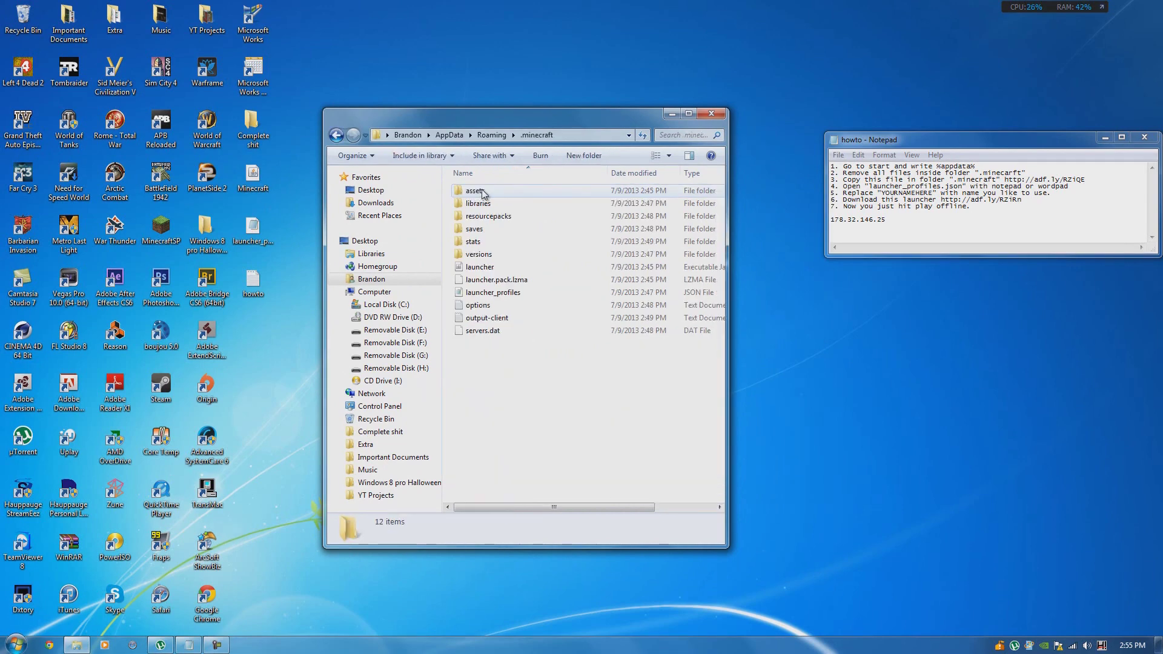
{"action": "left_click_drag", "start_coordinate": [494, 364], "coordinate": [487, 182]}
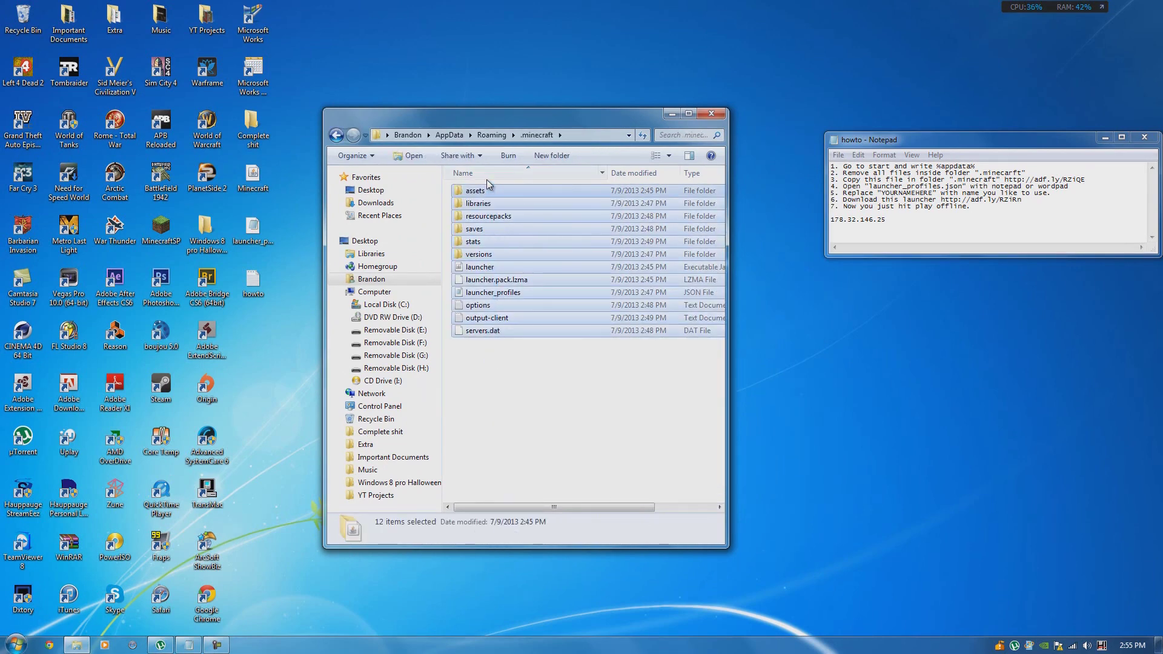
{"action": "key", "text": "Delete"}
{"action": "left_click", "coordinate": [627, 338]}
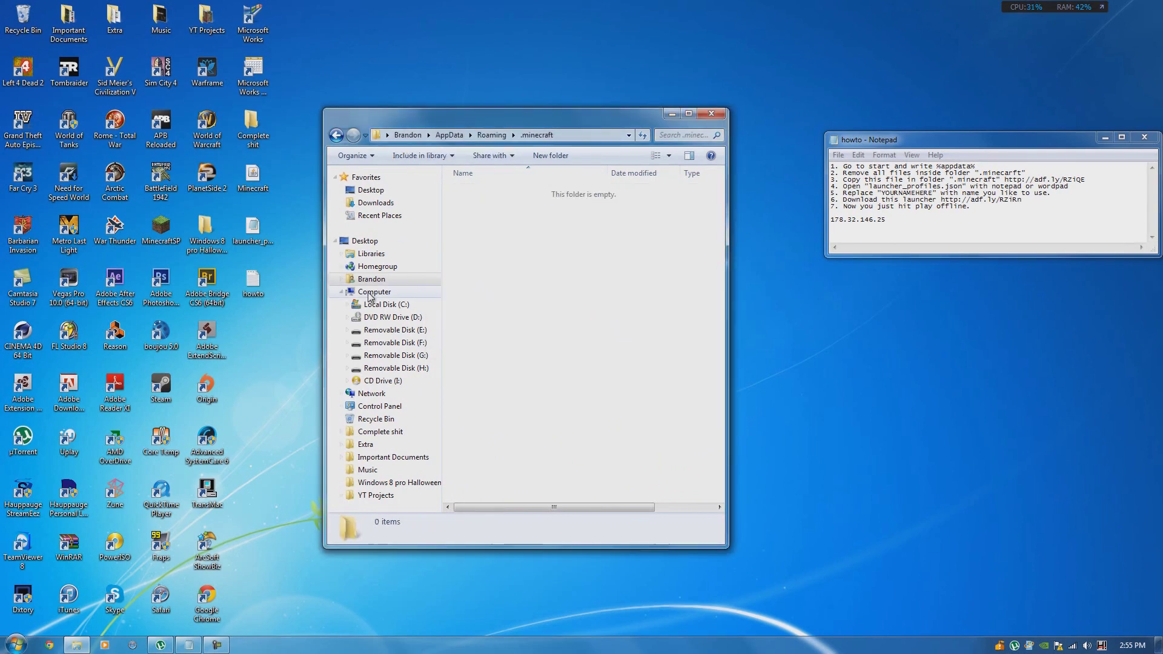
- Copy the desktop launcher_profiles file into .minecraft and bring up its Open with choice
{"action": "left_click", "coordinate": [256, 227]}
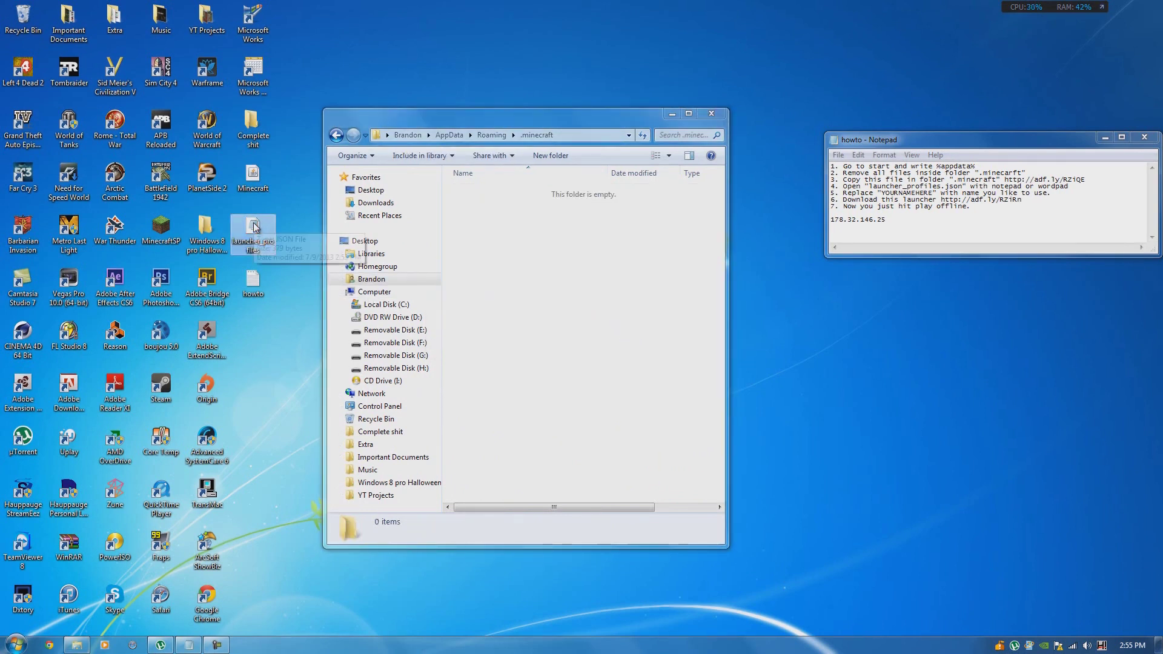
{"action": "right_click", "coordinate": [255, 228]}
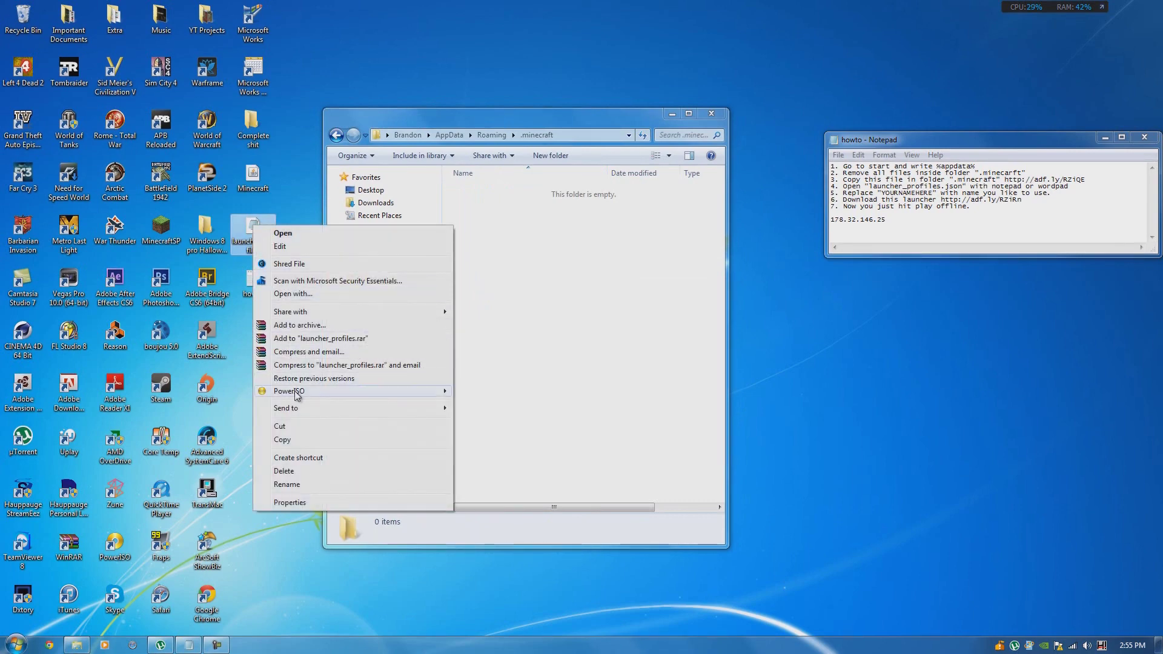
{"action": "left_click", "coordinate": [281, 439]}
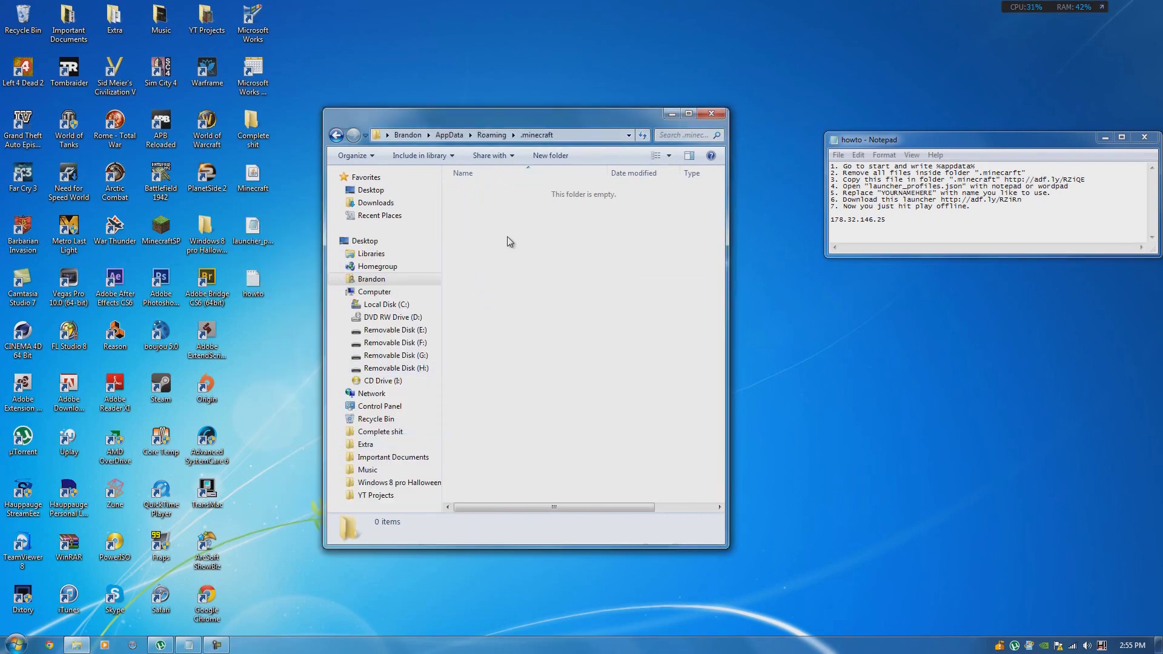
{"action": "right_click", "coordinate": [509, 241]}
{"action": "left_click", "coordinate": [537, 318]}
{"action": "right_click", "coordinate": [499, 193]}
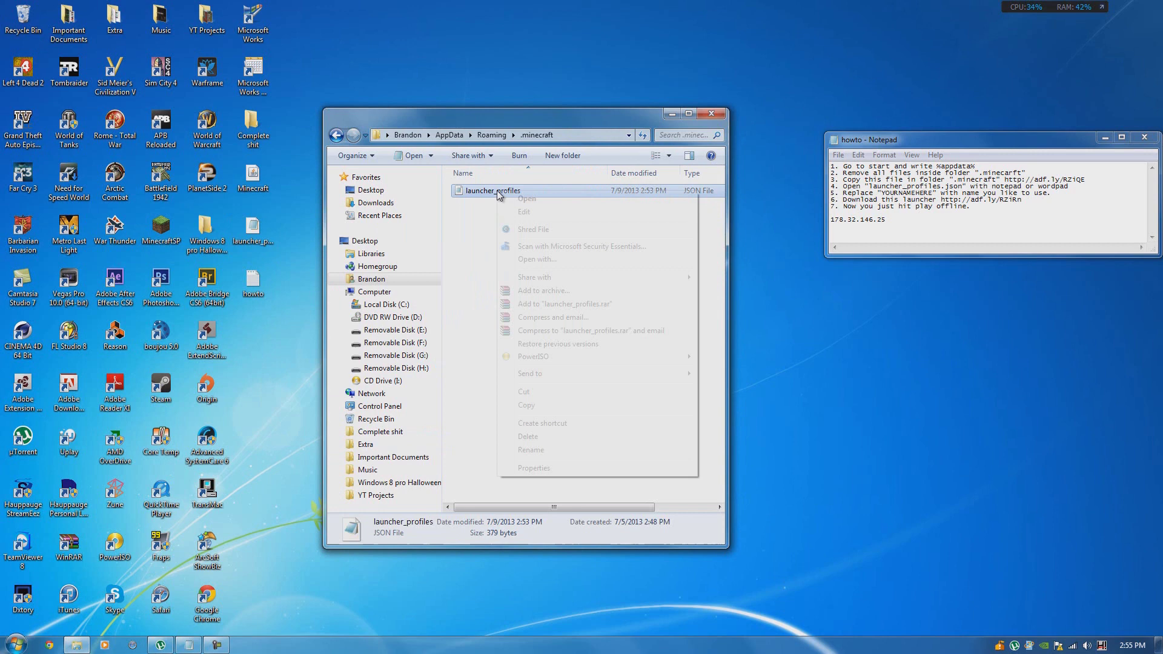
- Open launcher_profiles in Notepad and move the window down and right
{"action": "left_click", "coordinate": [577, 265]}
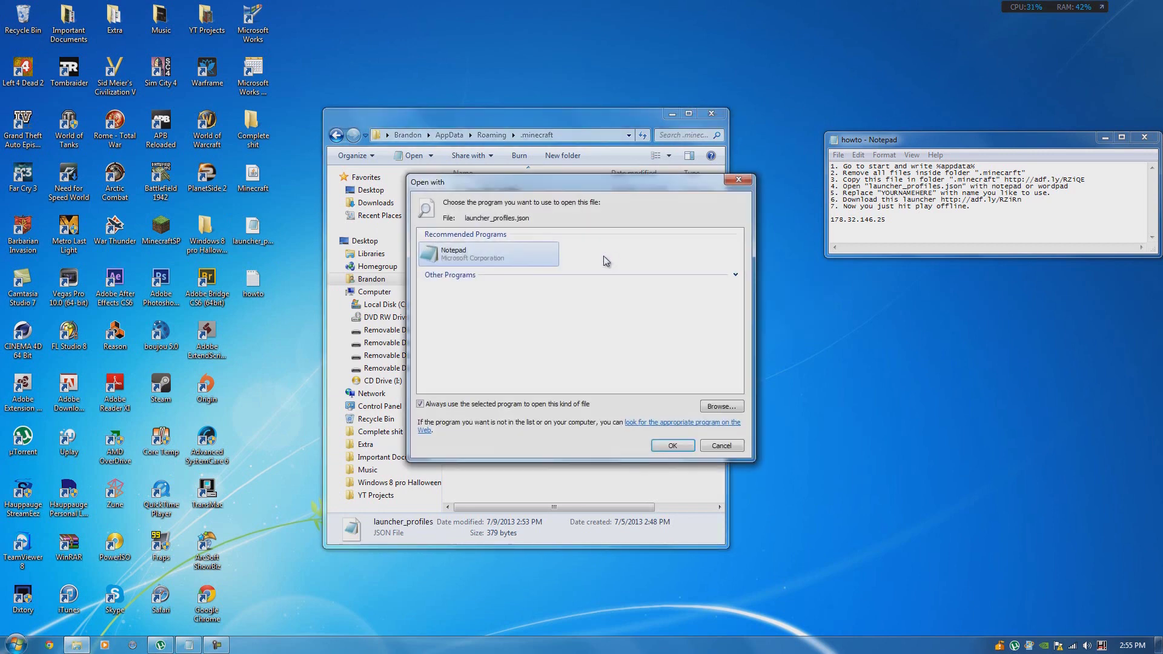
{"action": "double_click", "coordinate": [477, 255]}
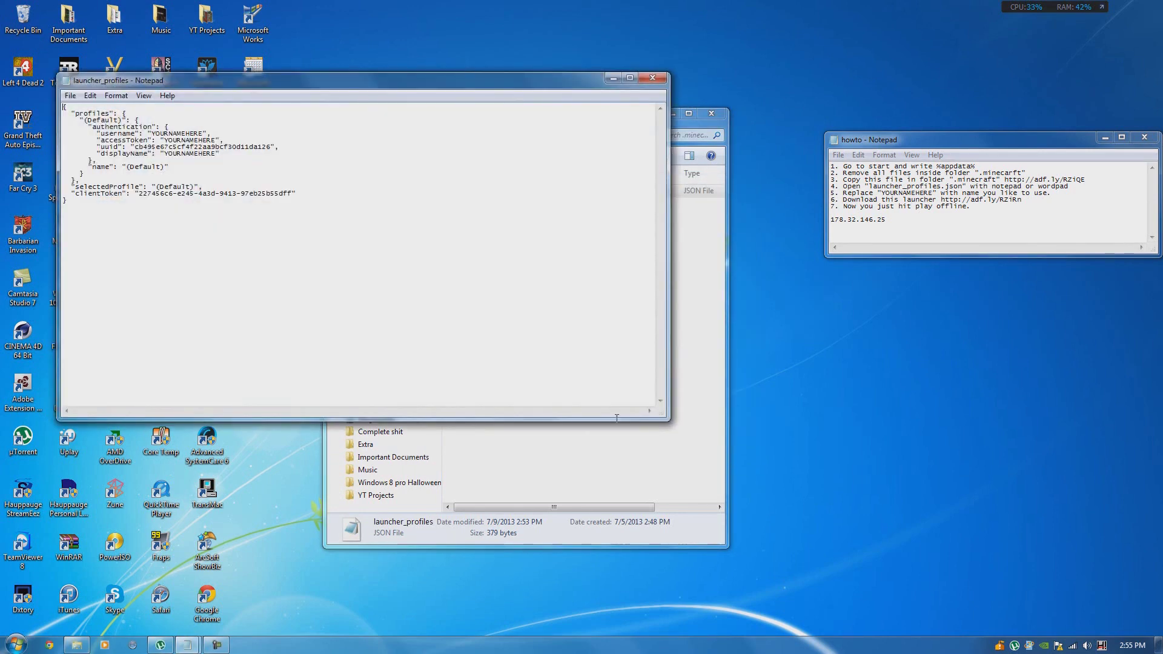
{"action": "left_click_drag", "start_coordinate": [359, 88], "coordinate": [586, 209]}
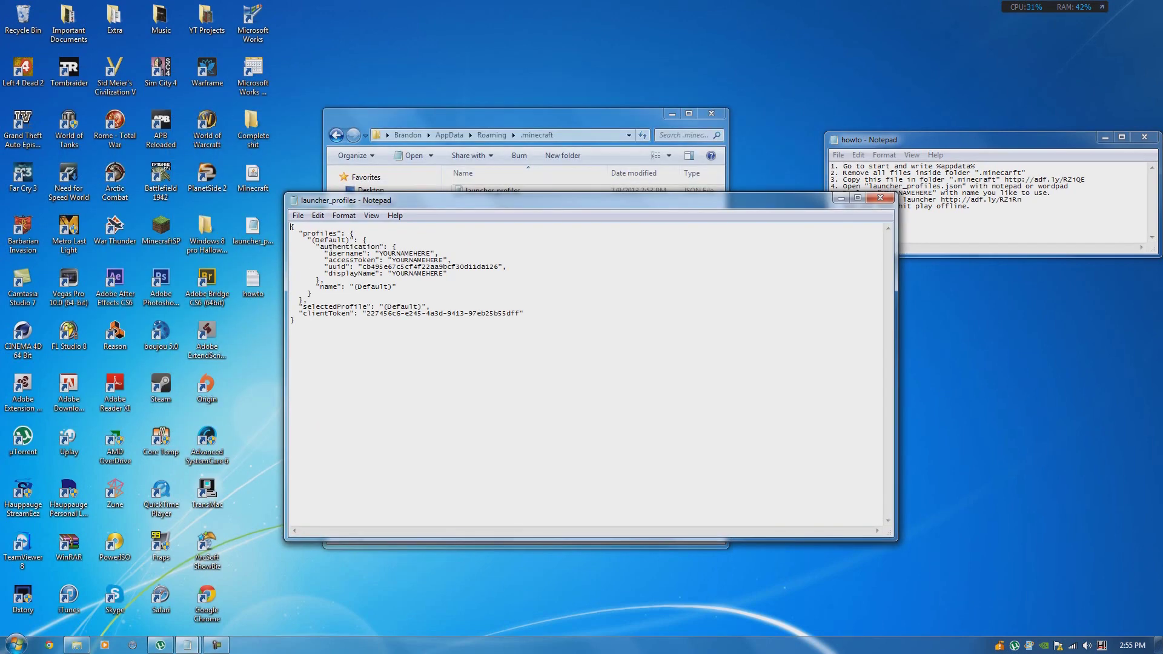
- Replace YOURNAMEHERE with dragonslayer on the username, accessToken and displayName lines
{"action": "left_click_drag", "start_coordinate": [381, 252], "coordinate": [435, 255]}
{"action": "type", "text": "dragonslayer"}
{"action": "left_click_drag", "start_coordinate": [391, 259], "coordinate": [442, 260]}
{"action": "type", "text": "dragonslayer"}
{"action": "left_click_drag", "start_coordinate": [392, 273], "coordinate": [440, 273]}
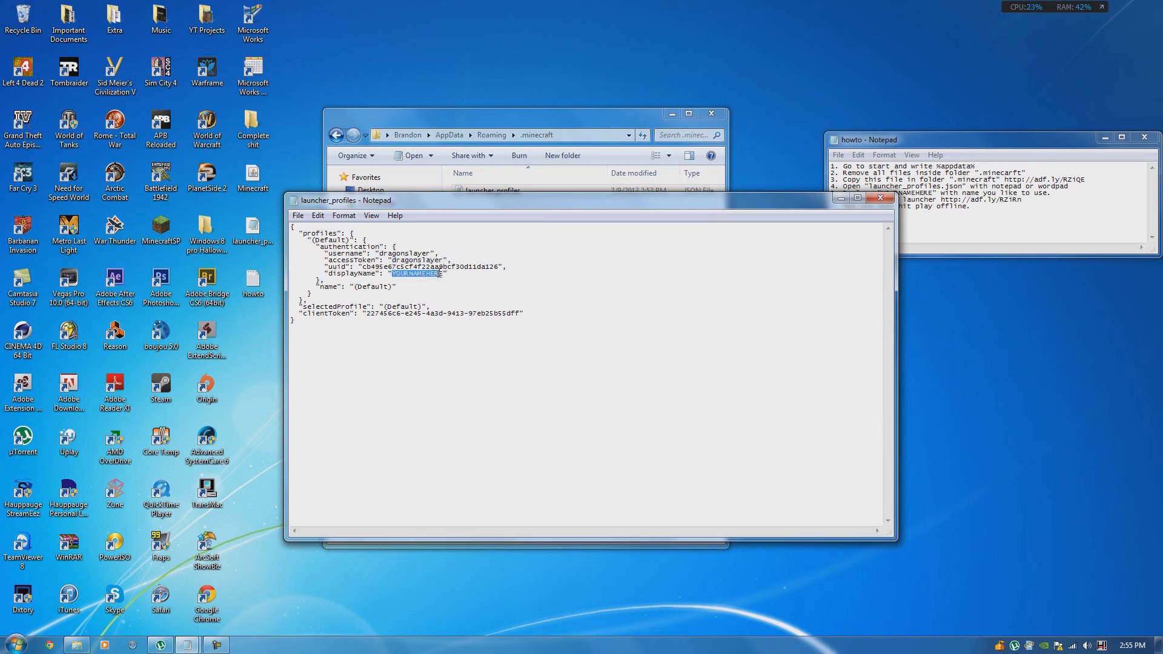
{"action": "type", "text": "dragonslayer"}
{"action": "left_click", "coordinate": [299, 215]}
{"action": "left_click", "coordinate": [317, 256]}
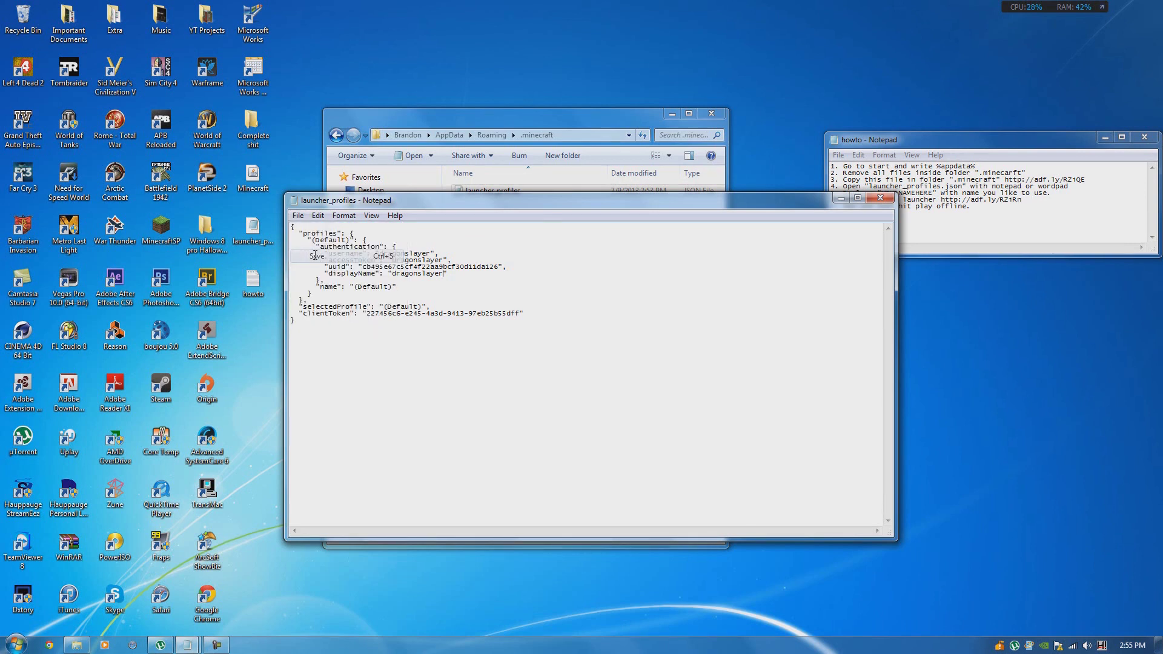
- Close the launcher_profiles Notepad window and the .minecraft Explorer window
{"action": "left_click", "coordinate": [889, 200]}
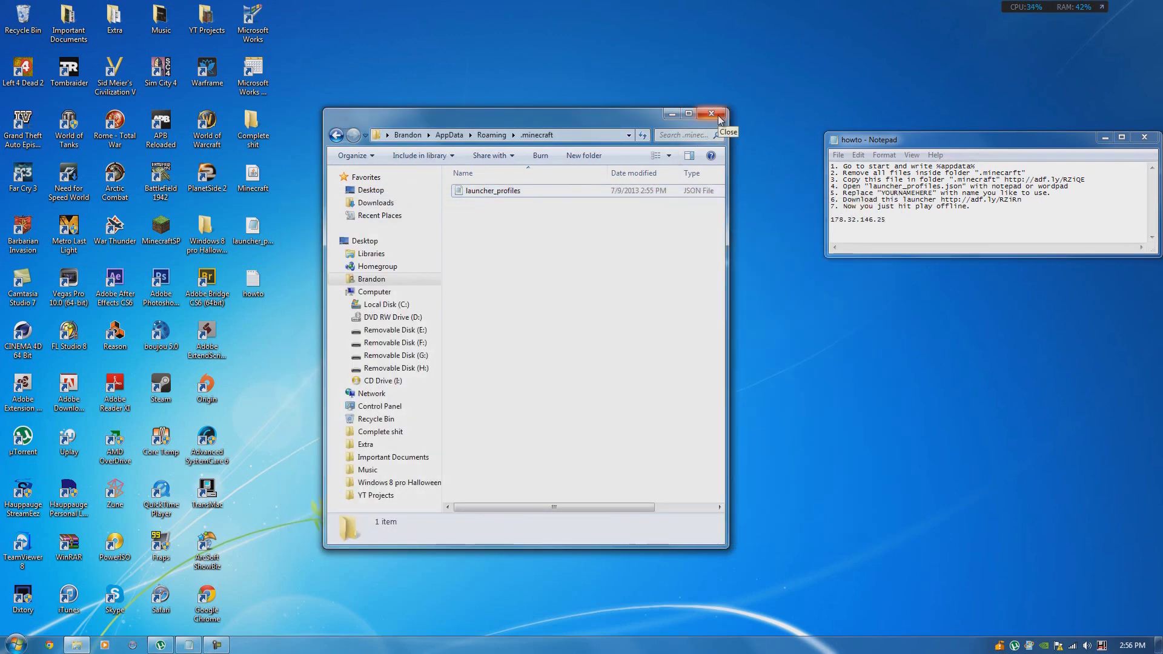
{"action": "left_click", "coordinate": [712, 115]}
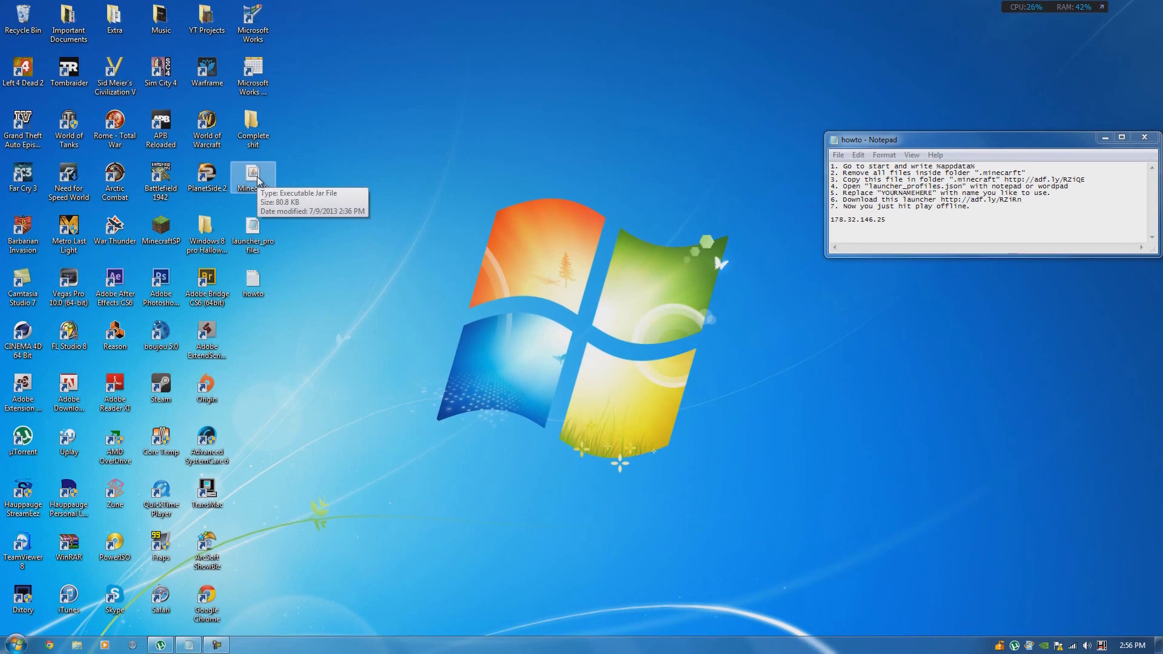
- Start Minecraft from the desktop icon and choose Play Offline as dragonslayer
{"action": "double_click", "coordinate": [260, 182]}
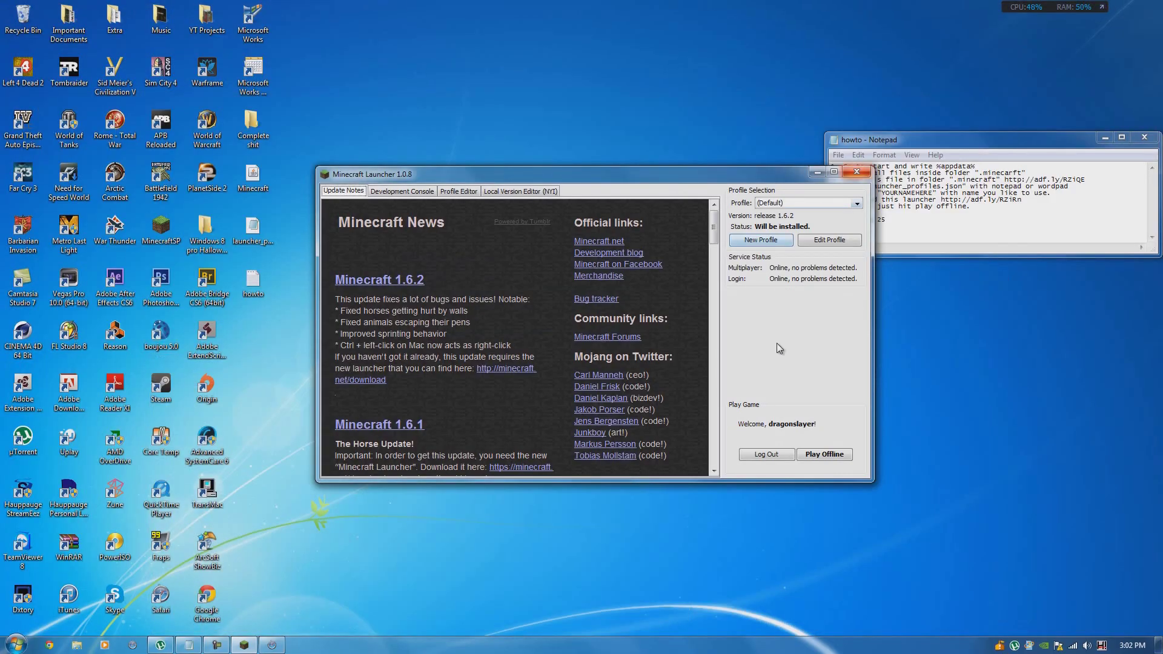
{"action": "left_click", "coordinate": [830, 454]}
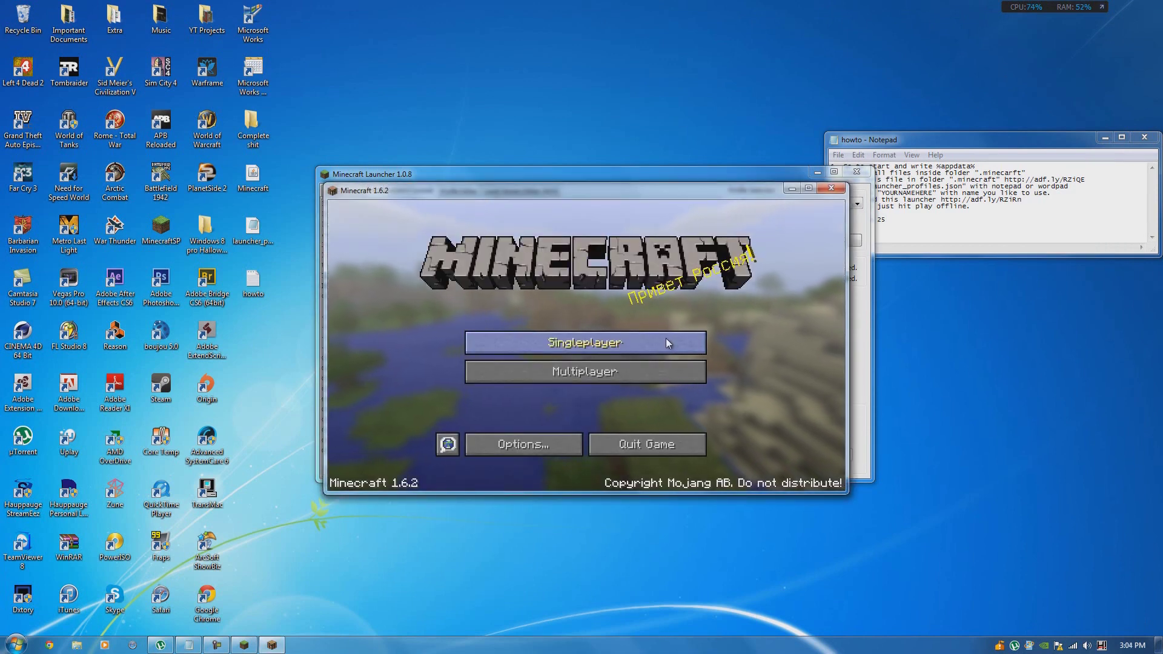
{"action": "left_click", "coordinate": [612, 375]}
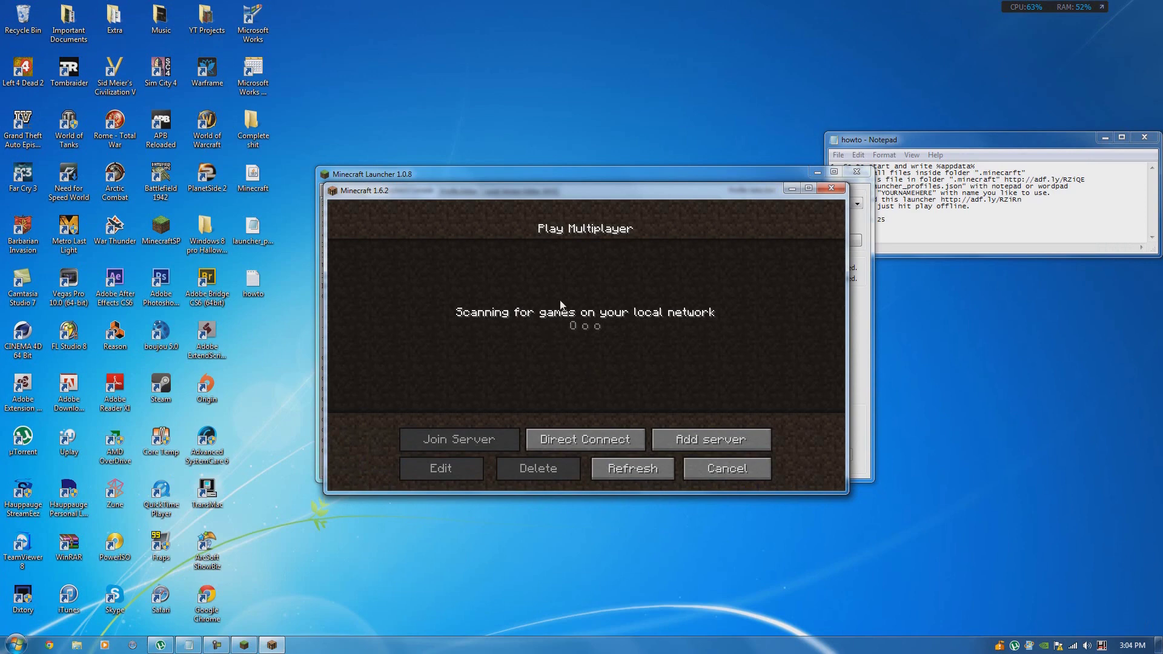
{"action": "left_click", "coordinate": [711, 439]}
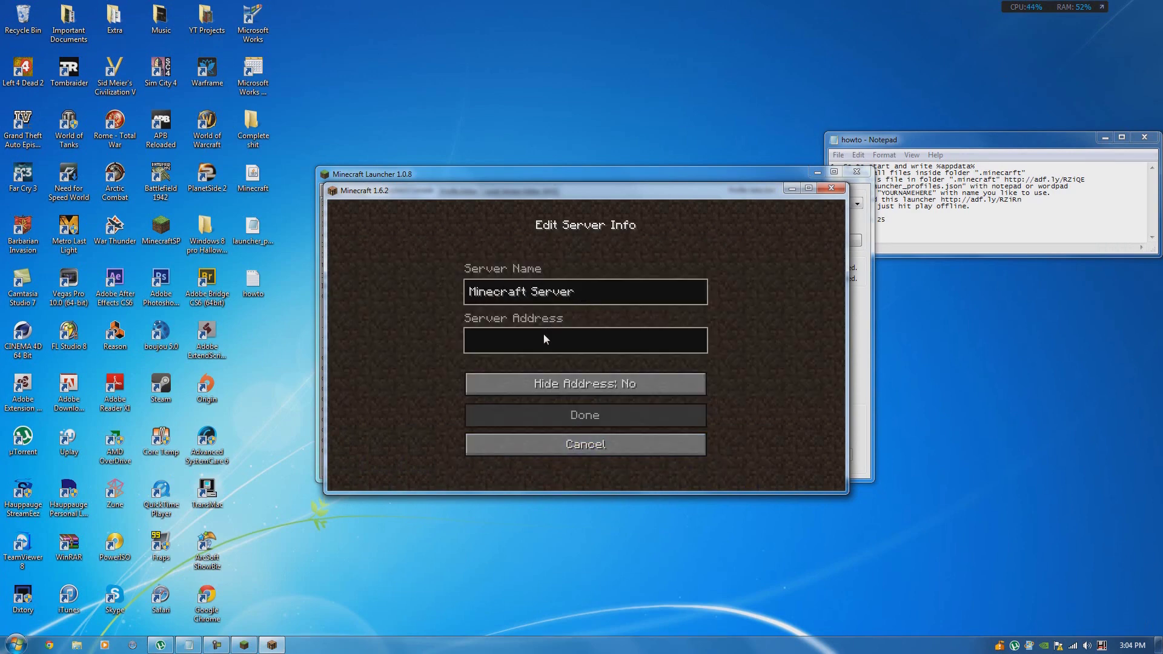
{"action": "left_click", "coordinate": [584, 445]}
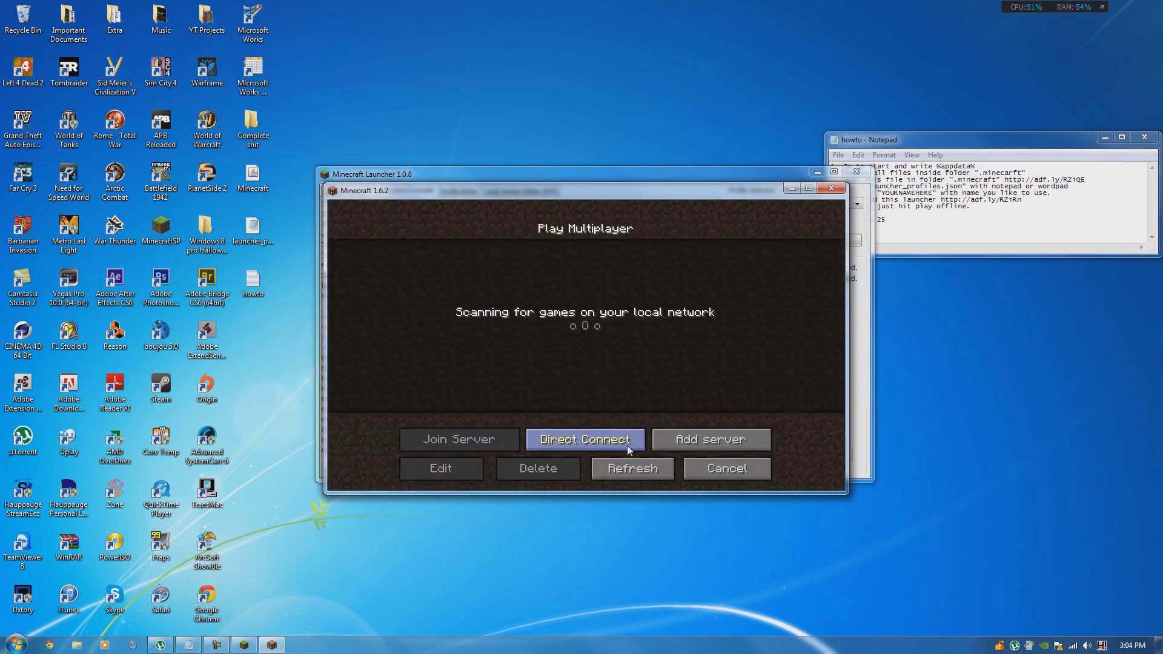
{"action": "left_click", "coordinate": [727, 468]}
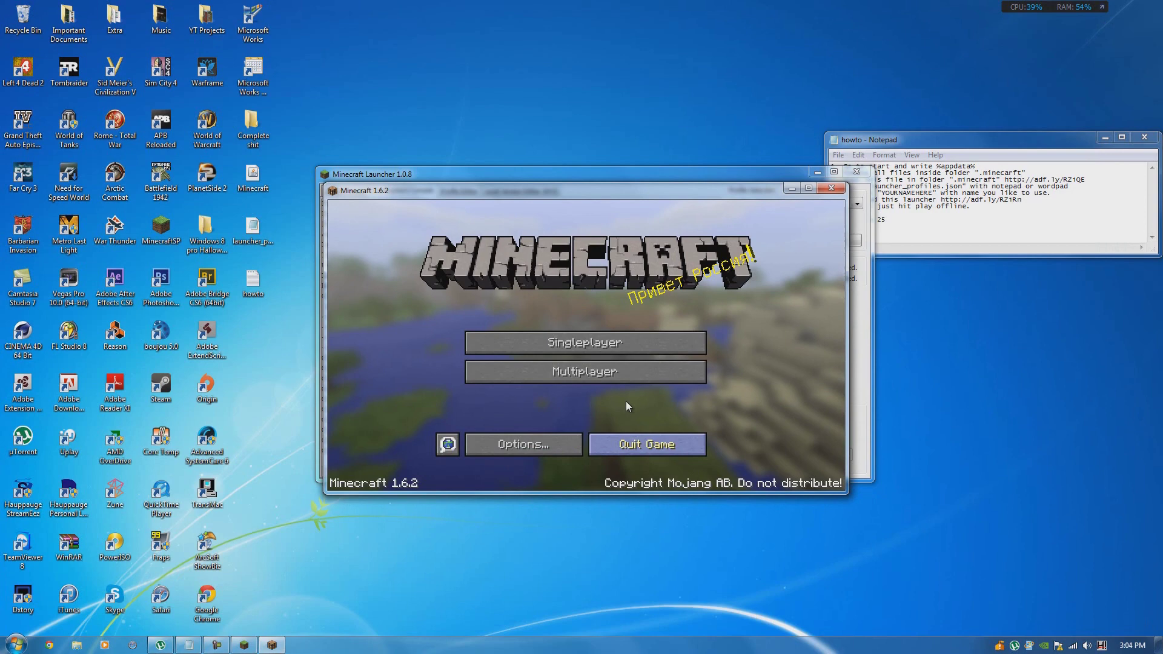
{"action": "left_click", "coordinate": [603, 346]}
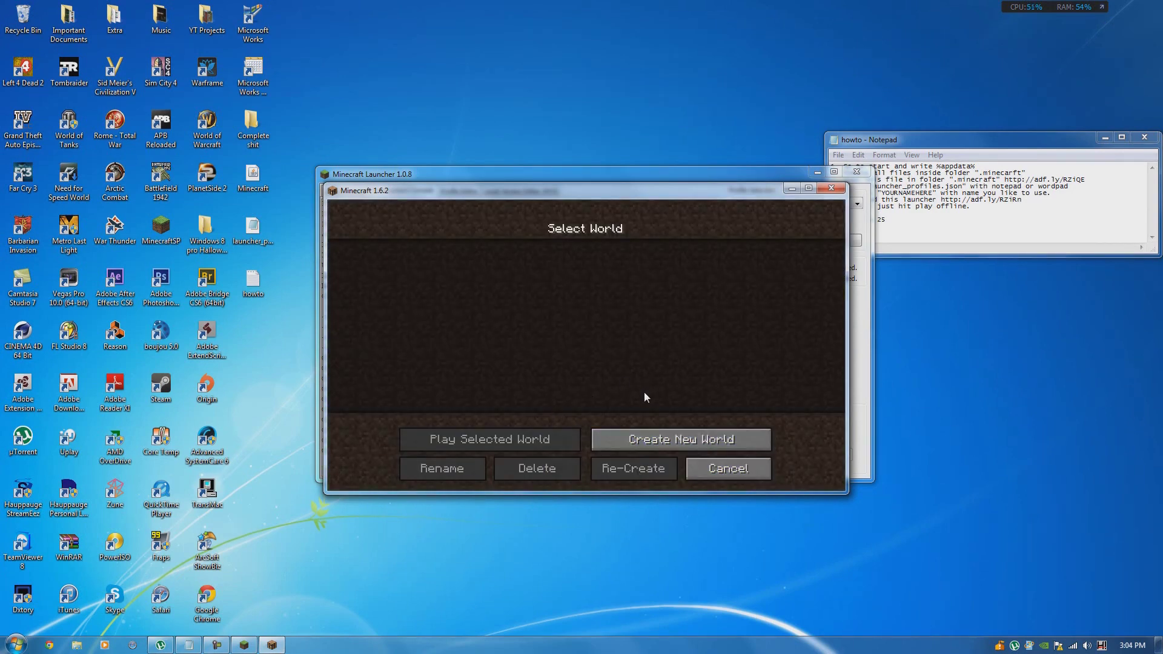
{"action": "left_click", "coordinate": [728, 468]}
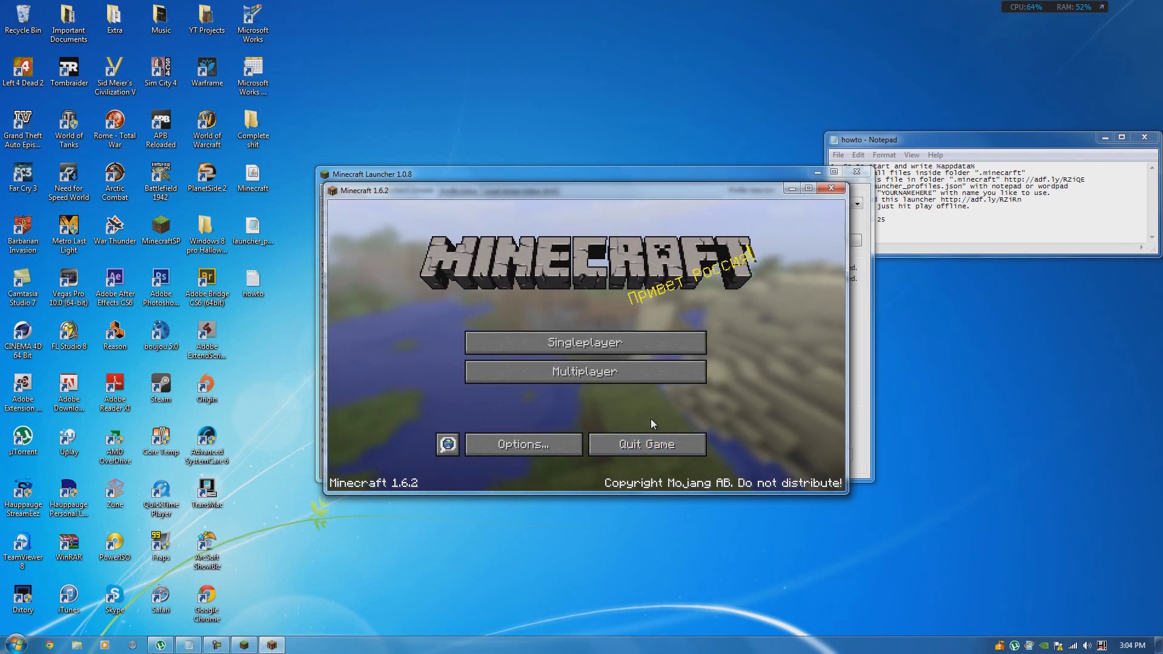